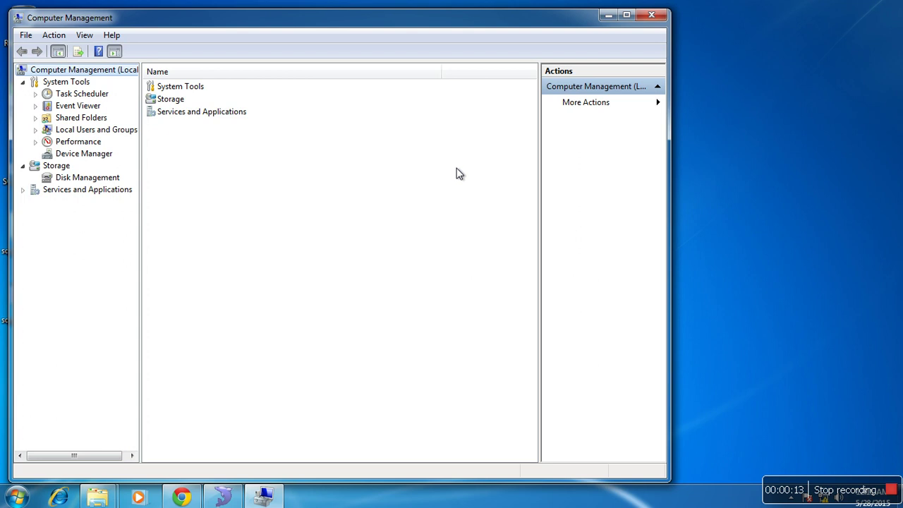
# - Open Disk Management and enlarge the graphical disk layout so that more disks fit in view
pyautogui.click(104, 182)
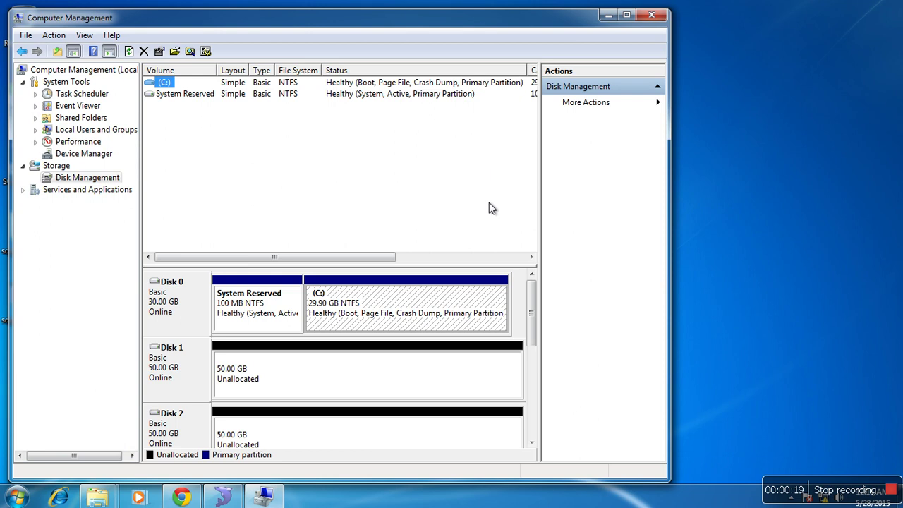
pyautogui.moveTo(391, 266); pyautogui.dragTo(373, 154)
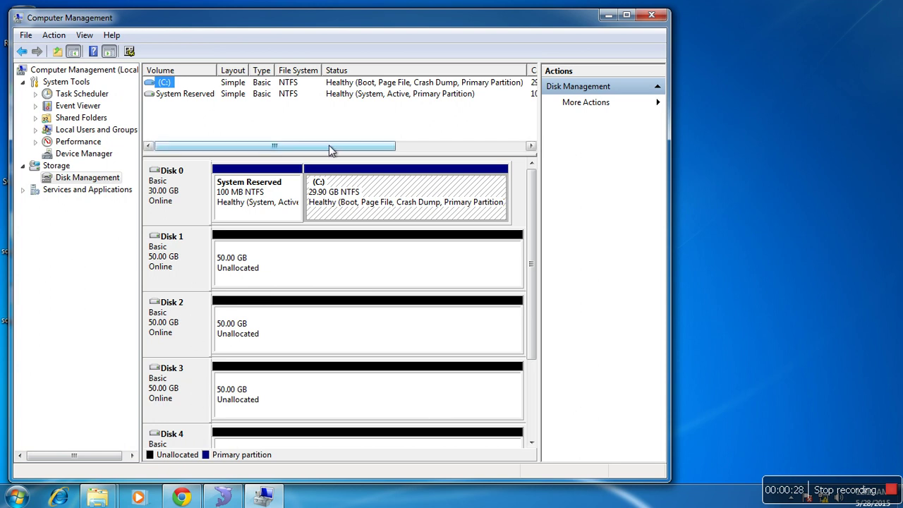
pyautogui.moveTo(336, 161); pyautogui.dragTo(338, 128)
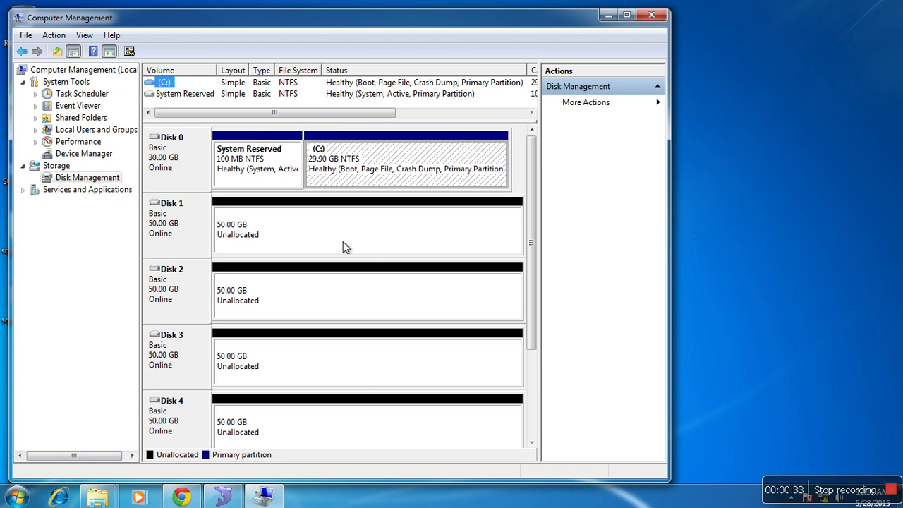
# - Start a new mirrored volume on Disk 1's unallocated space and add Disk 2 to it
pyautogui.rightClick(323, 234)
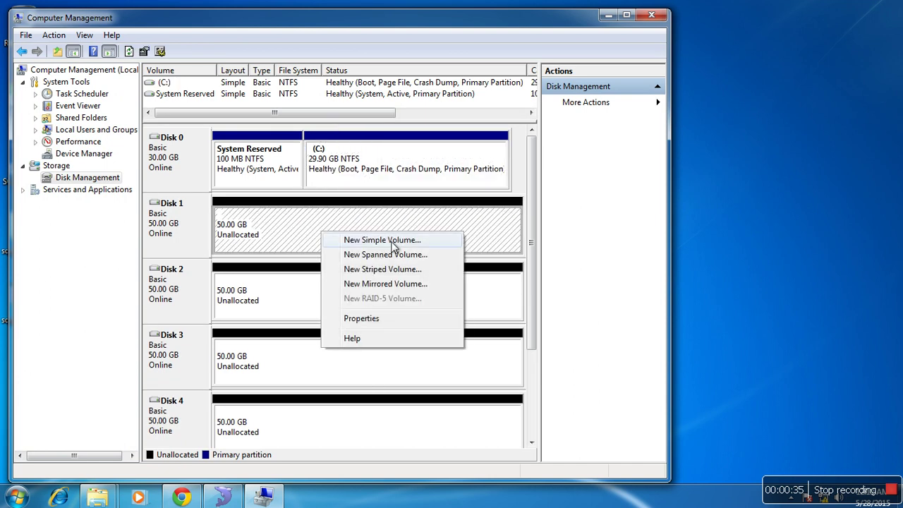
pyautogui.click(399, 287)
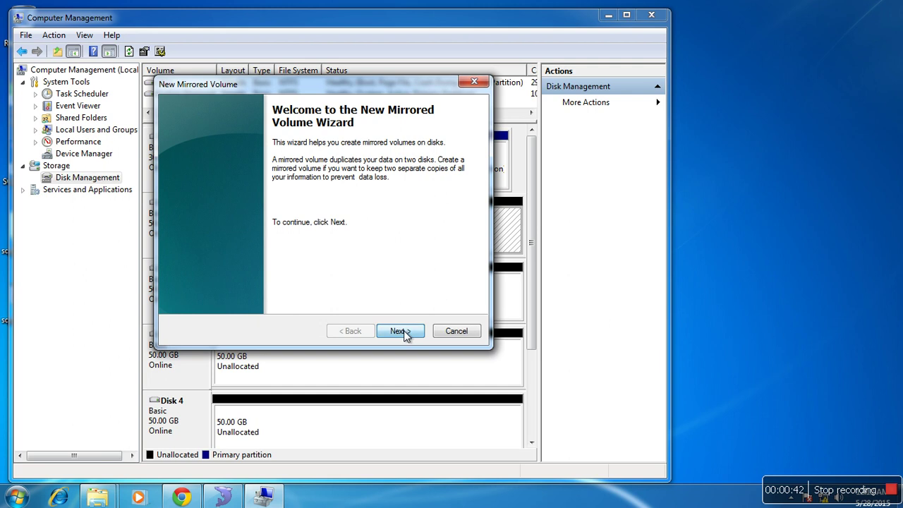
pyautogui.click(400, 330)
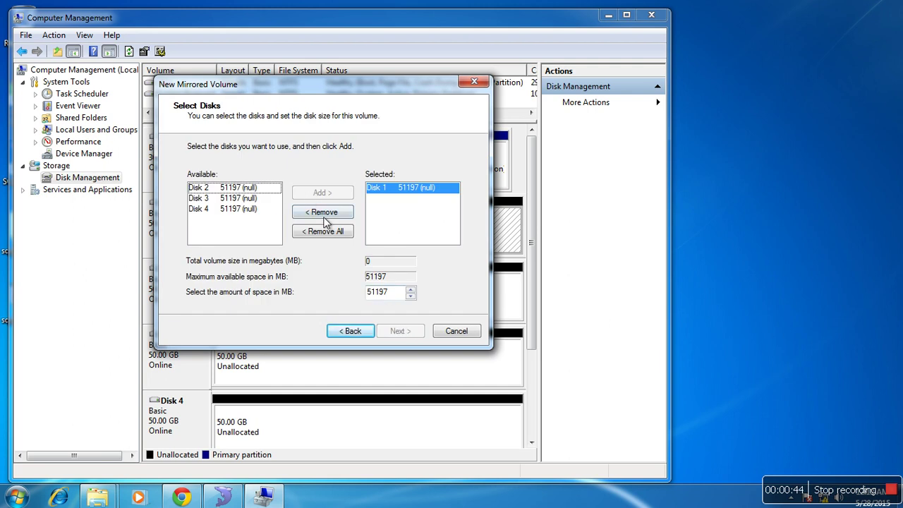
pyautogui.click(239, 189)
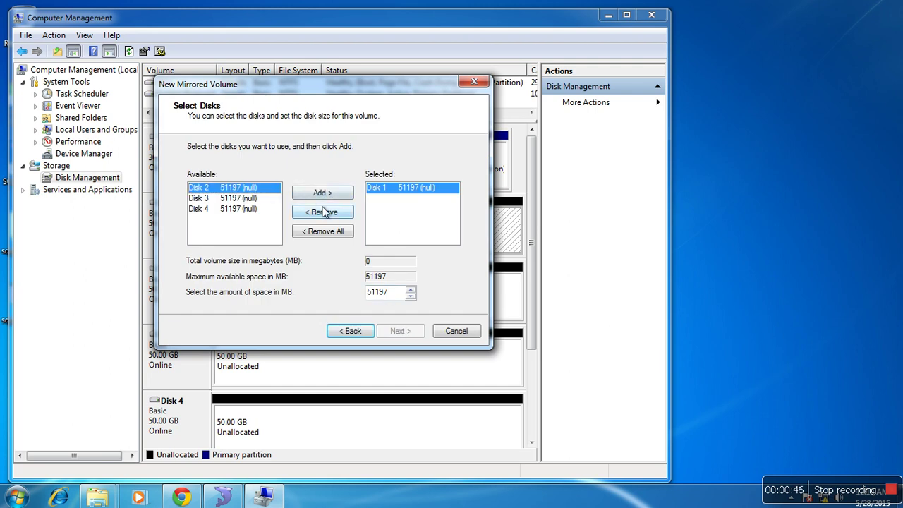
pyautogui.click(322, 194)
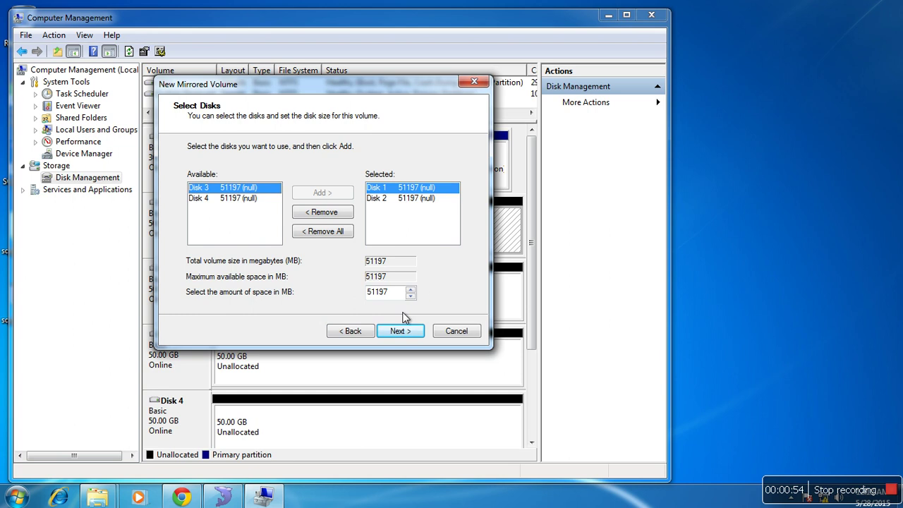
# - Accept drive letter E for the mirrored volume and set its volume label to Mirror_RAID1
pyautogui.click(395, 338)
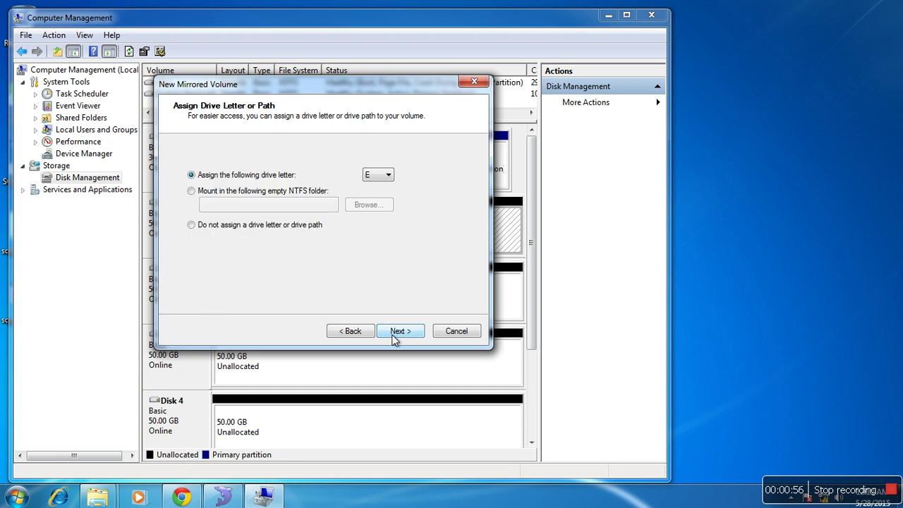
pyautogui.click(396, 330)
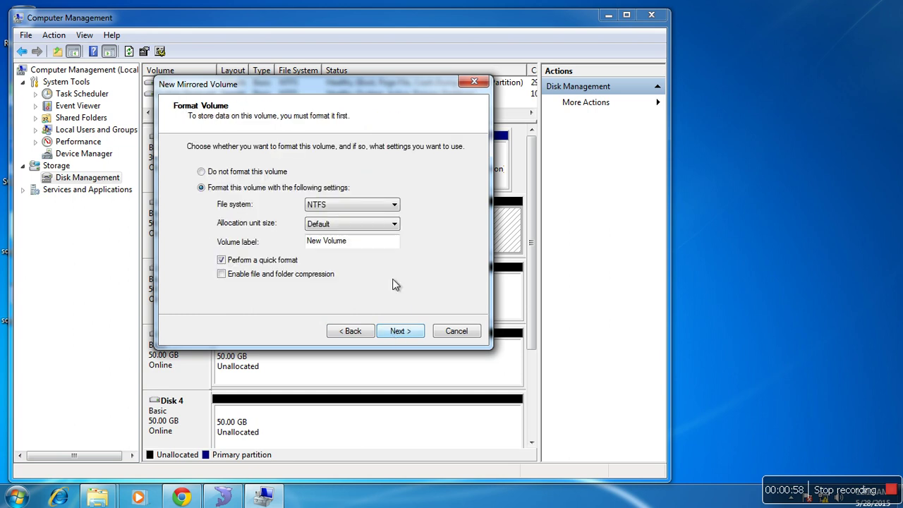
pyautogui.moveTo(351, 241); pyautogui.dragTo(305, 244)
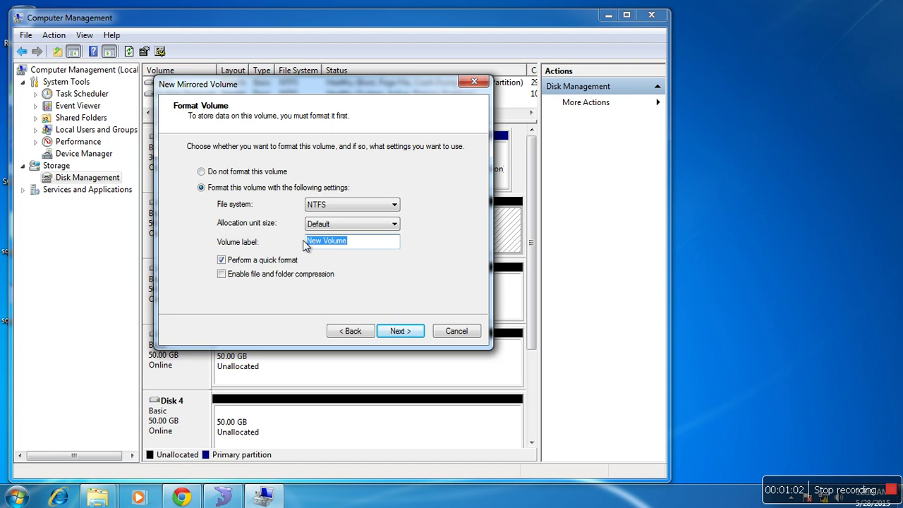
pyautogui.write('Mirror_')
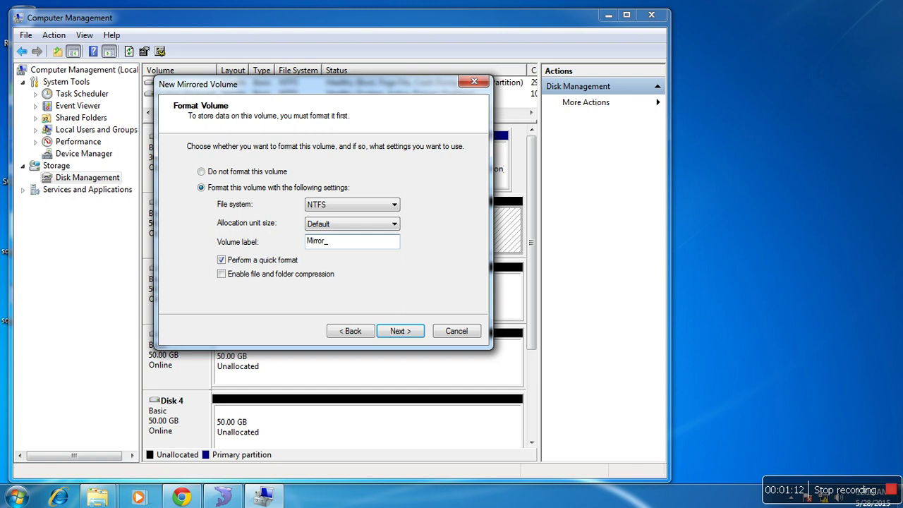
pyautogui.write('RAID1')
# - Finish creating the mirrored volume and agree to convert its basic disks to dynamic
pyautogui.click(395, 337)
pyautogui.click(396, 334)
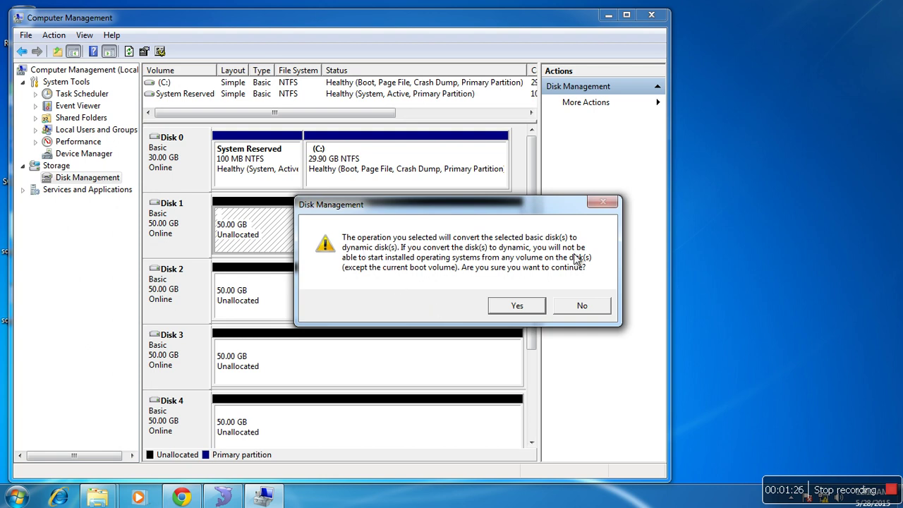
pyautogui.click(520, 307)
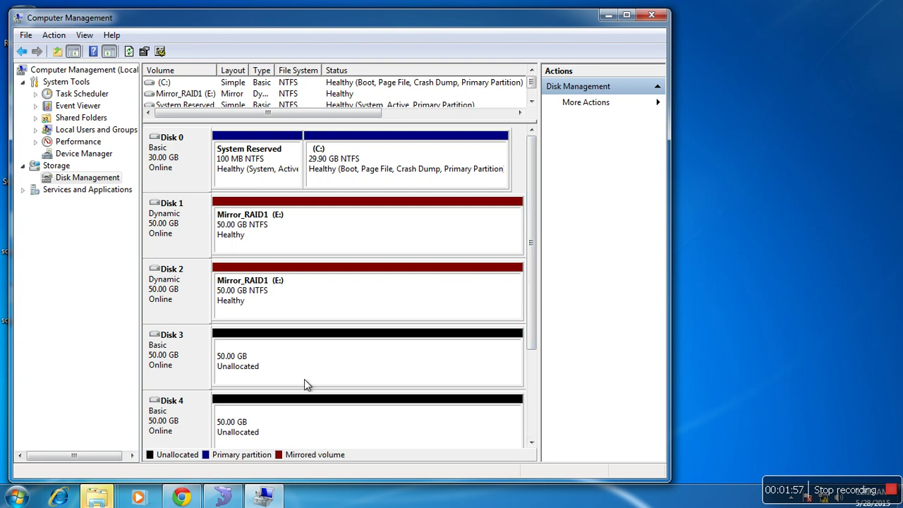
# - Minimize Computer Management, open the Computer window to check the Mirror_RAID1 (E:) drive, and dismiss AutoPlay
pyautogui.click(488, 151)
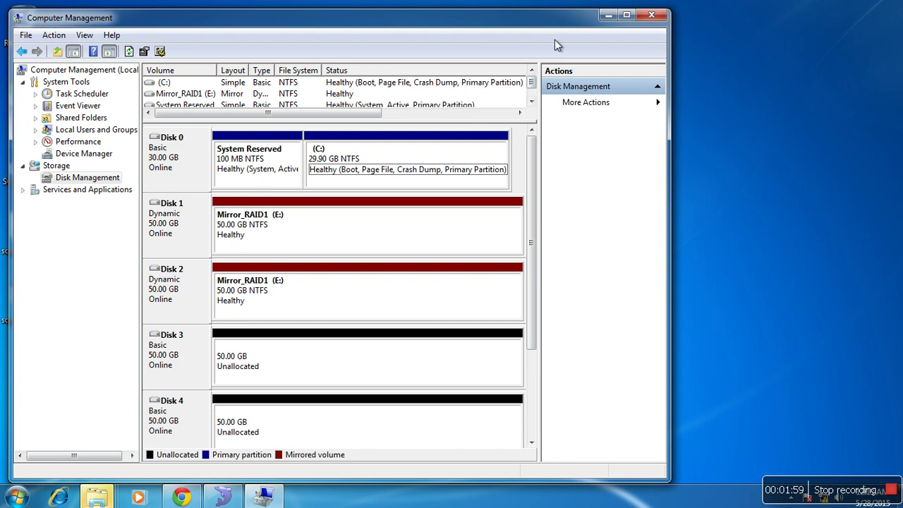
pyautogui.click(610, 16)
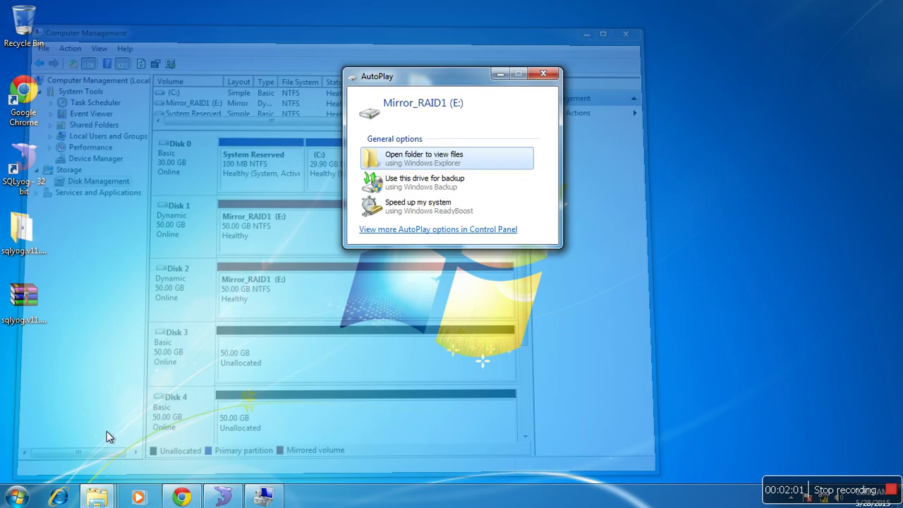
pyautogui.click(31, 497)
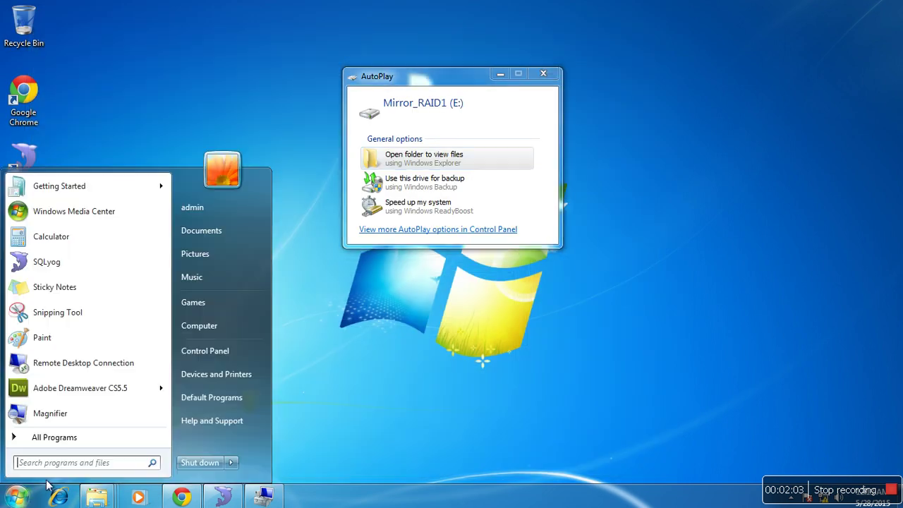
pyautogui.click(202, 329)
pyautogui.click(543, 74)
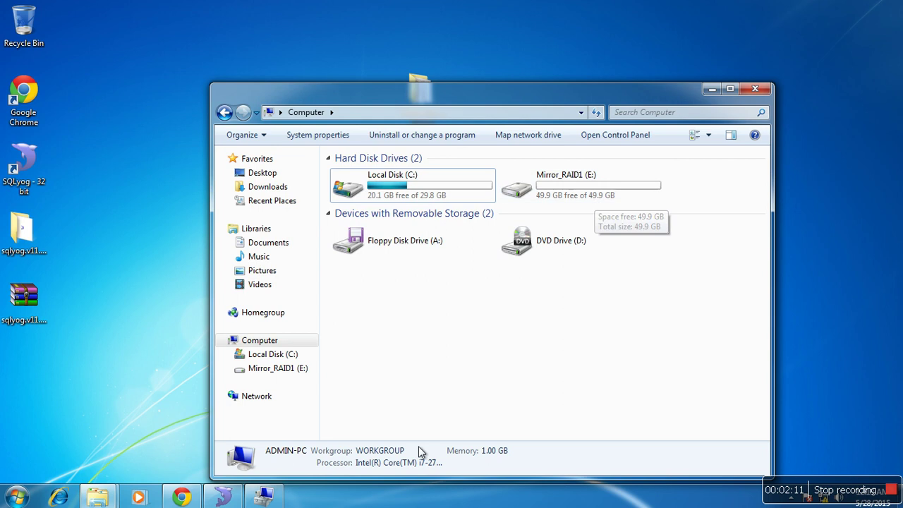
# - Return to Disk Management, start a new striped volume on Disk 3's unallocated space, and select Disk 4 among the available disks
pyautogui.click(265, 498)
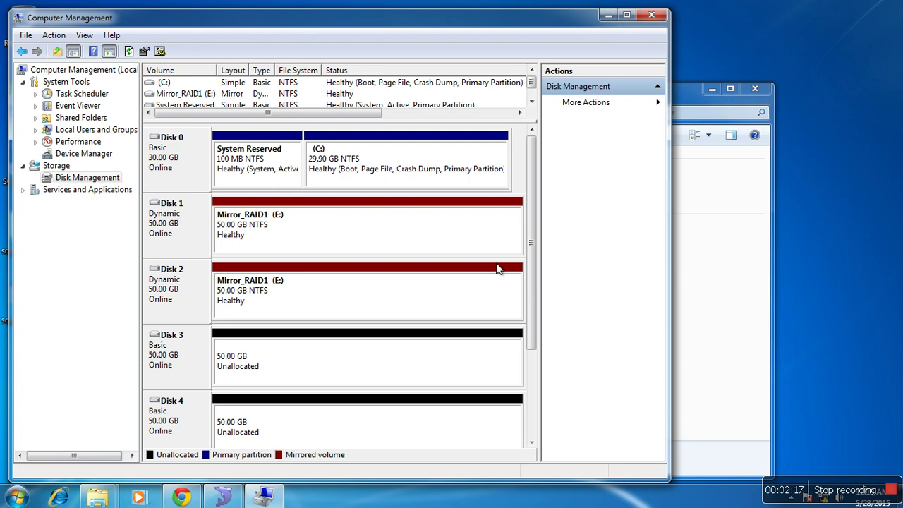
pyautogui.moveTo(531, 194); pyautogui.dragTo(533, 290)
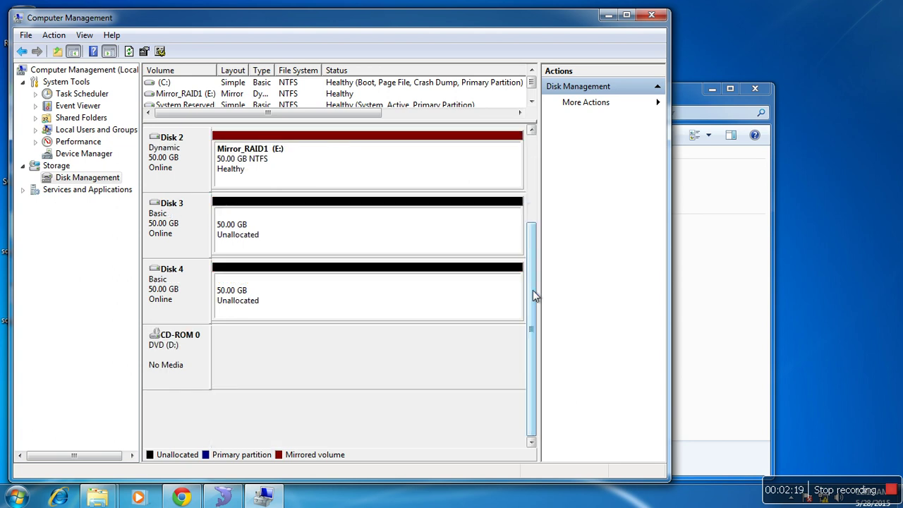
pyautogui.rightClick(322, 240)
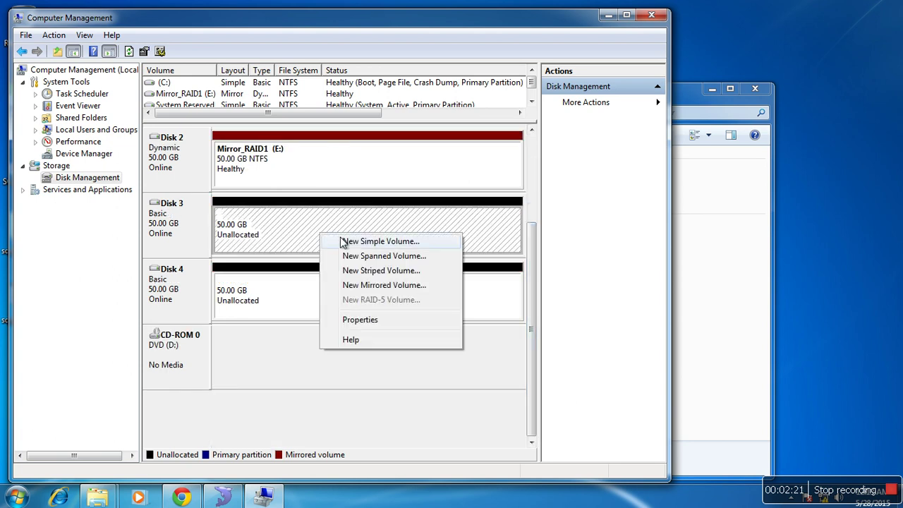
pyautogui.click(362, 274)
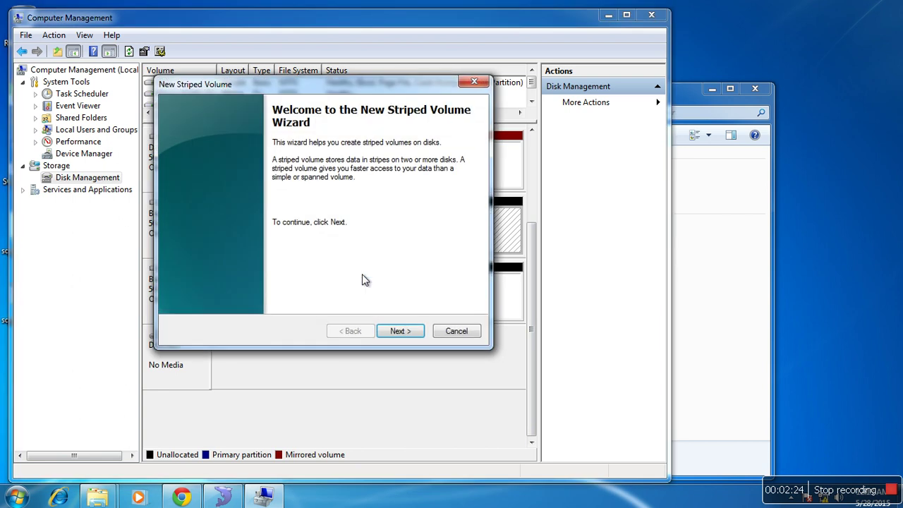
pyautogui.click(392, 331)
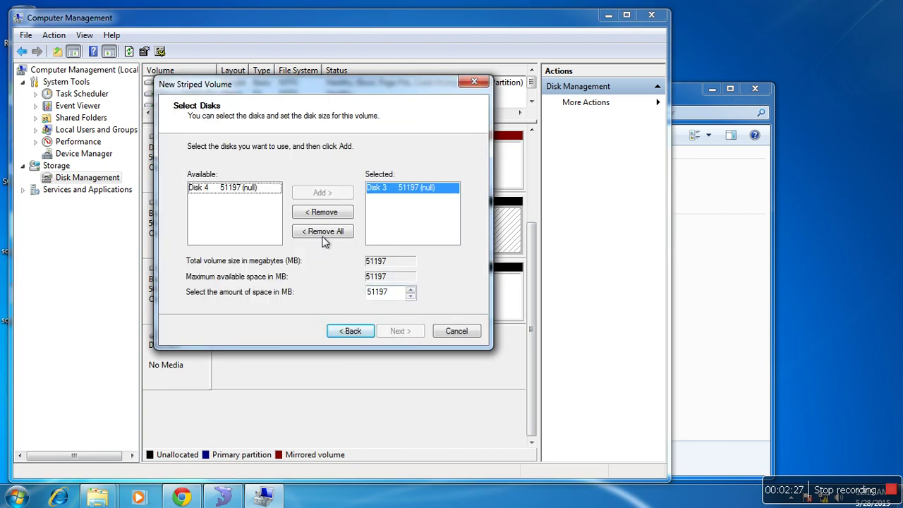
pyautogui.click(251, 196)
pyautogui.click(321, 211)
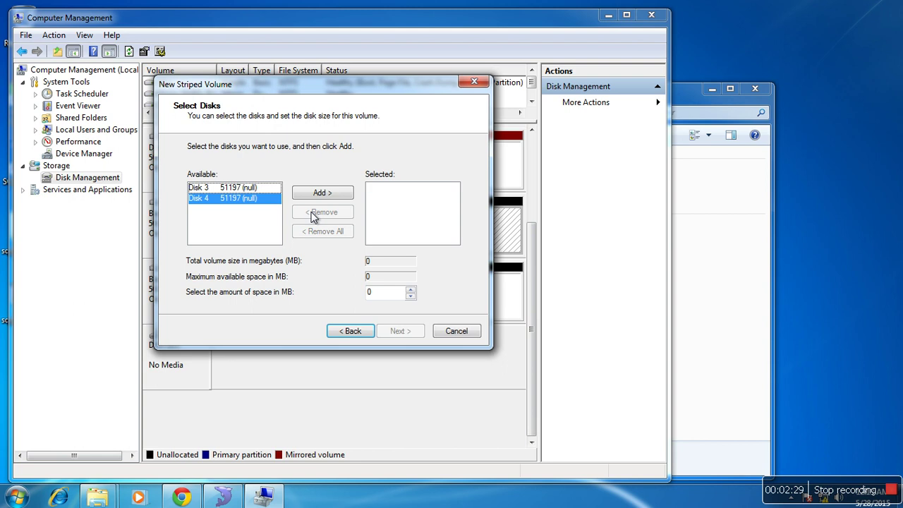
pyautogui.click(257, 188)
pyautogui.click(303, 193)
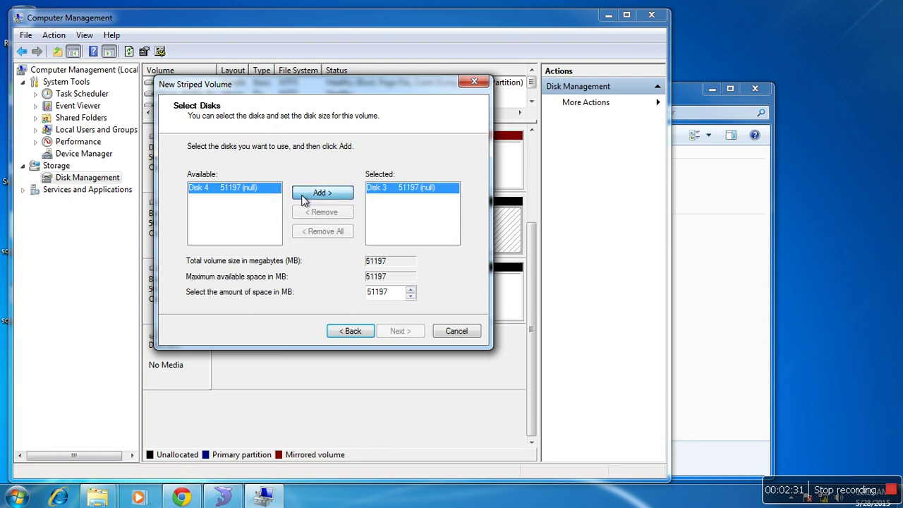
# - Add Disk 4 to the striped volume and accept drive letter F
pyautogui.click(341, 196)
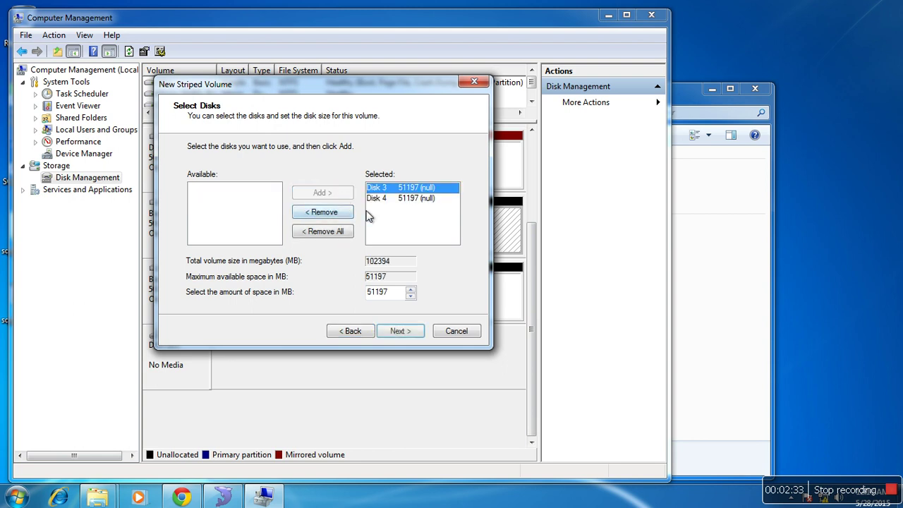
pyautogui.click(399, 330)
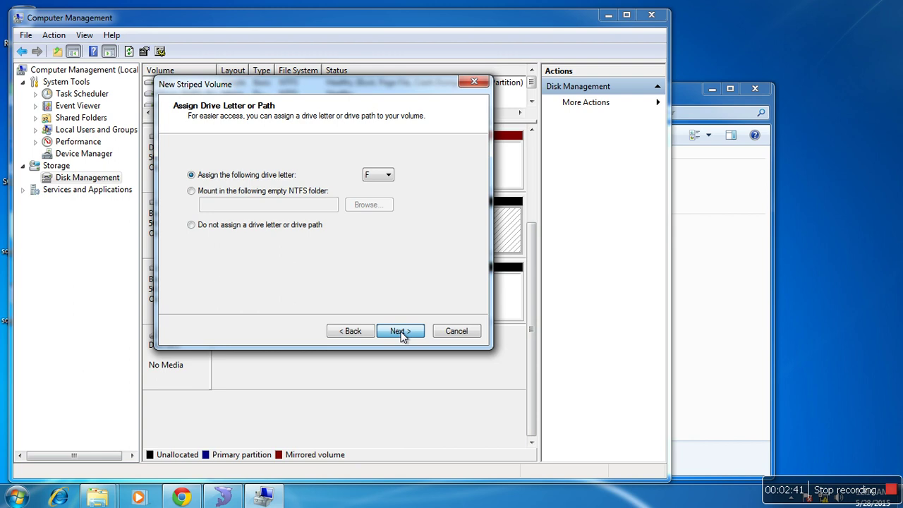
pyautogui.doubleClick(400, 332)
pyautogui.click(345, 333)
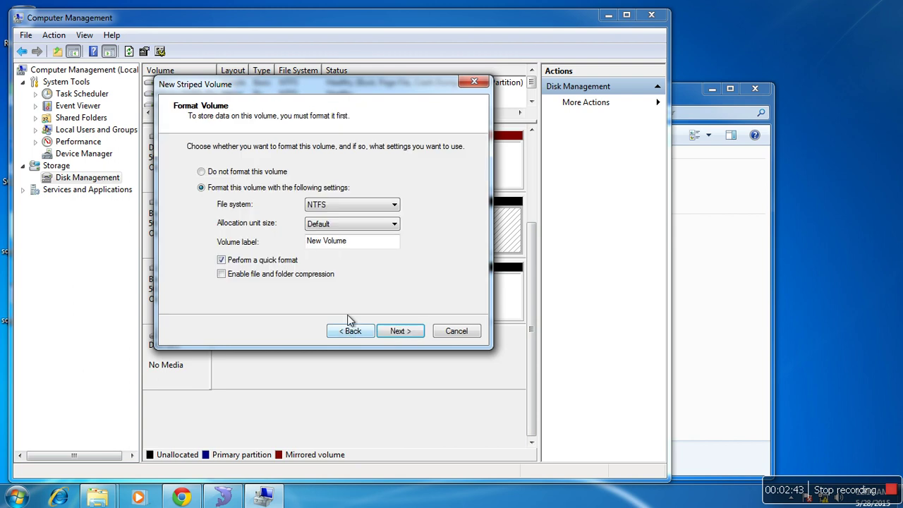
# - Label the striped volume RAID0 and finish creating it, agreeing to convert its basic disks to dynamic
pyautogui.moveTo(347, 241); pyautogui.dragTo(301, 242)
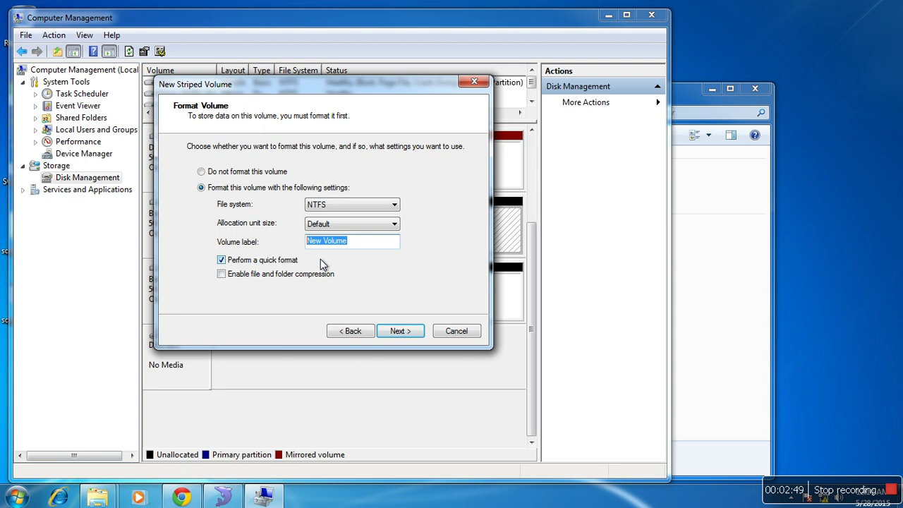
pyautogui.write('RAID0')
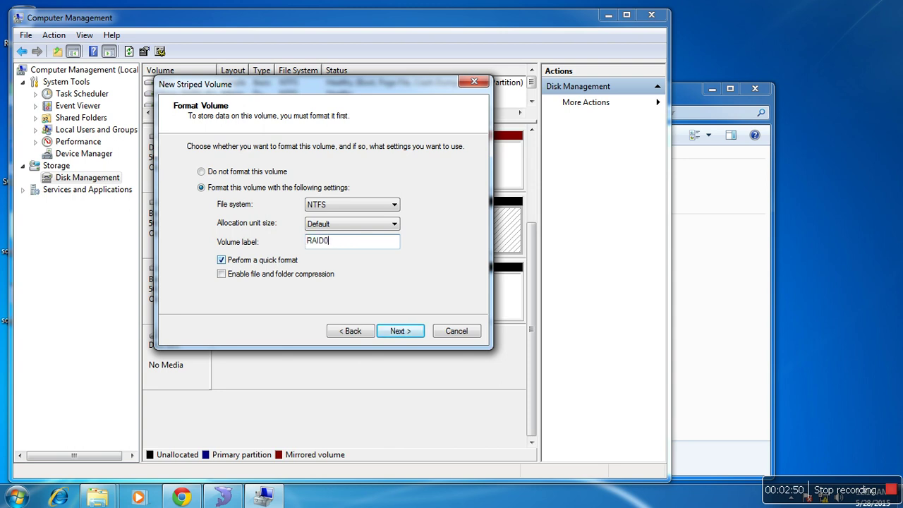
pyautogui.click(406, 339)
pyautogui.click(400, 331)
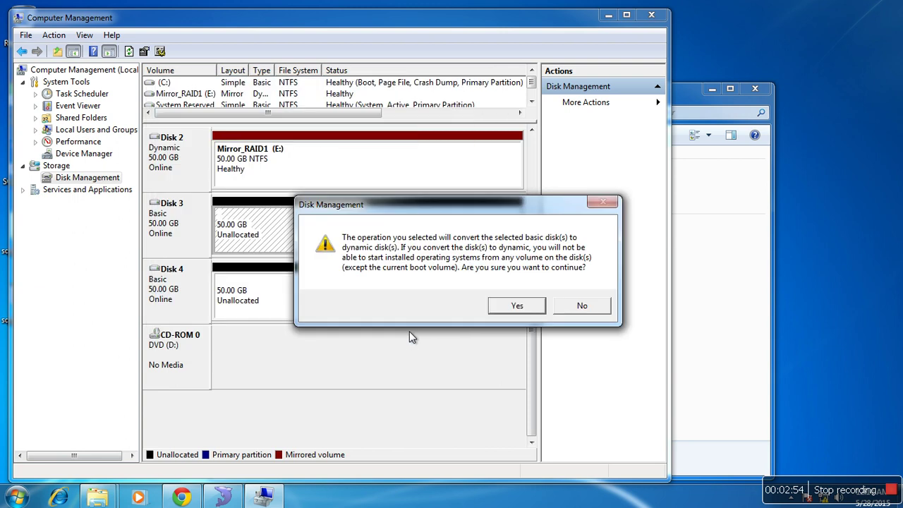
pyautogui.click(514, 308)
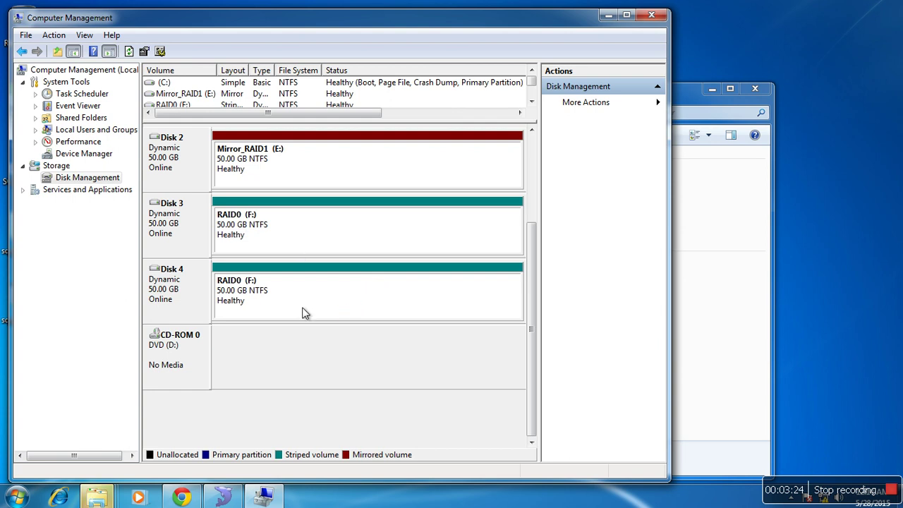
# - Check the RAID0 and Mirror_RAID1 volumes in the disk layout, then inspect the RAID0 (F:) drive's capacity in the Computer window
pyautogui.click(284, 239)
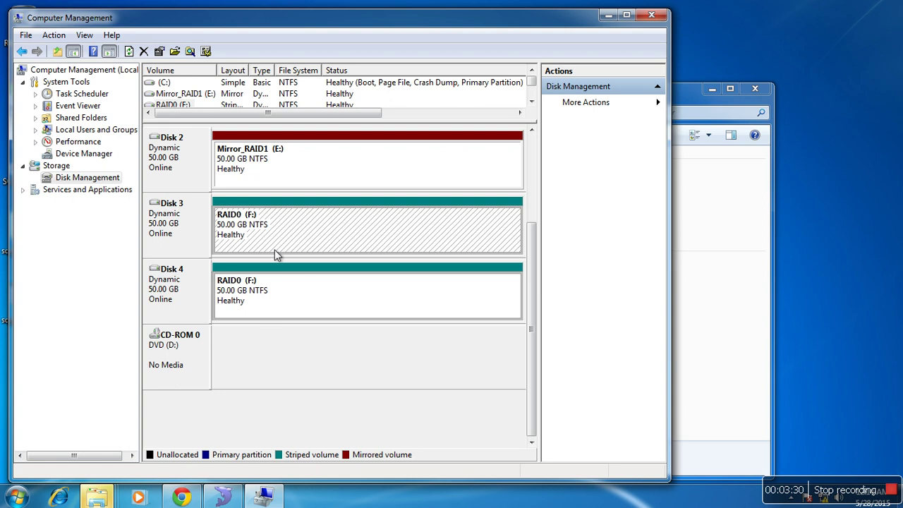
pyautogui.click(303, 172)
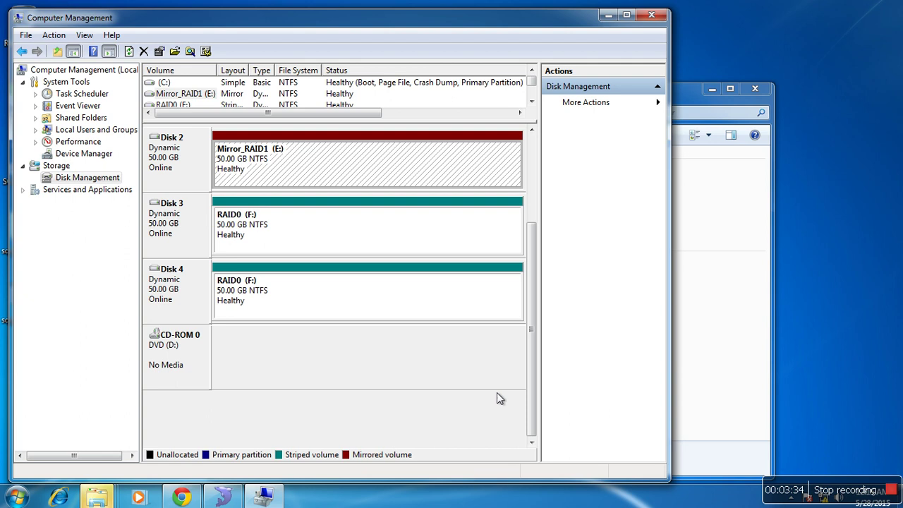
pyautogui.click(692, 229)
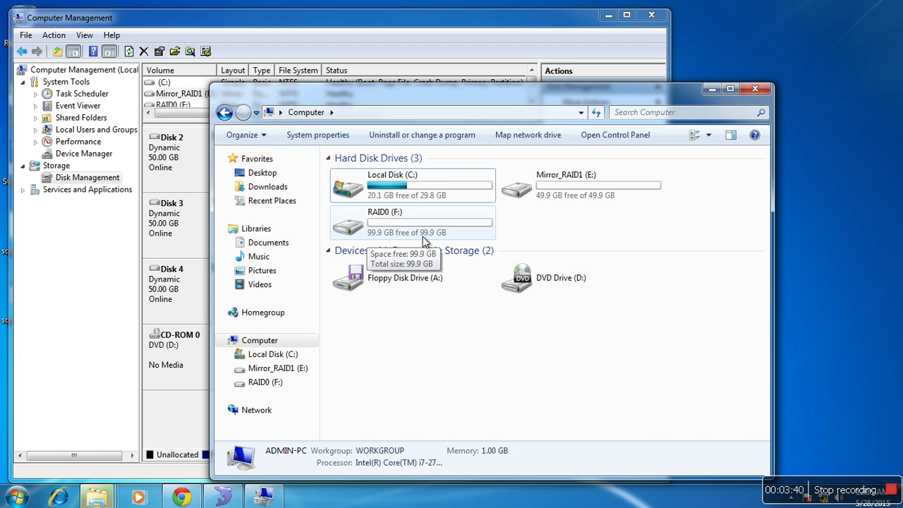
# - Move the Computer window aside and take Disk 1 of the Mirror_RAID1 volume offline in Disk Management
pyautogui.moveTo(421, 105); pyautogui.dragTo(570, 91)
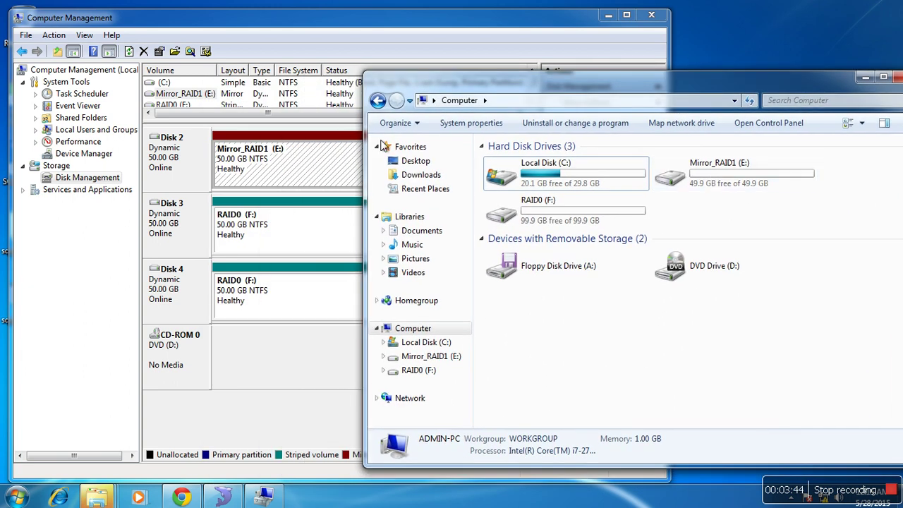
pyautogui.click(305, 153)
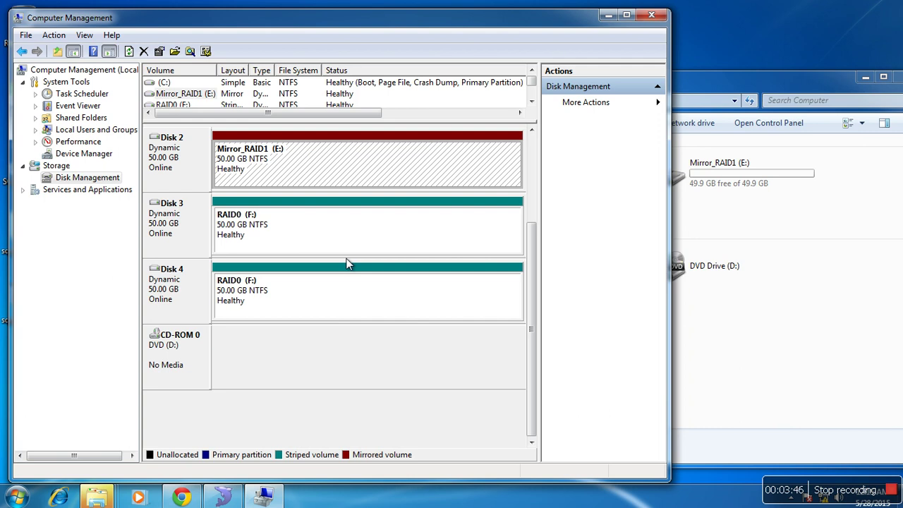
pyautogui.moveTo(530, 266); pyautogui.dragTo(536, 177)
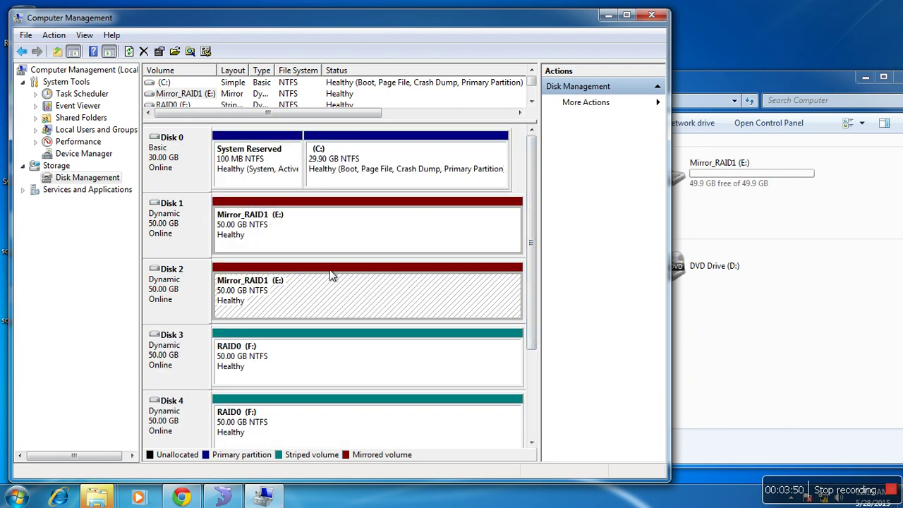
pyautogui.rightClick(307, 300)
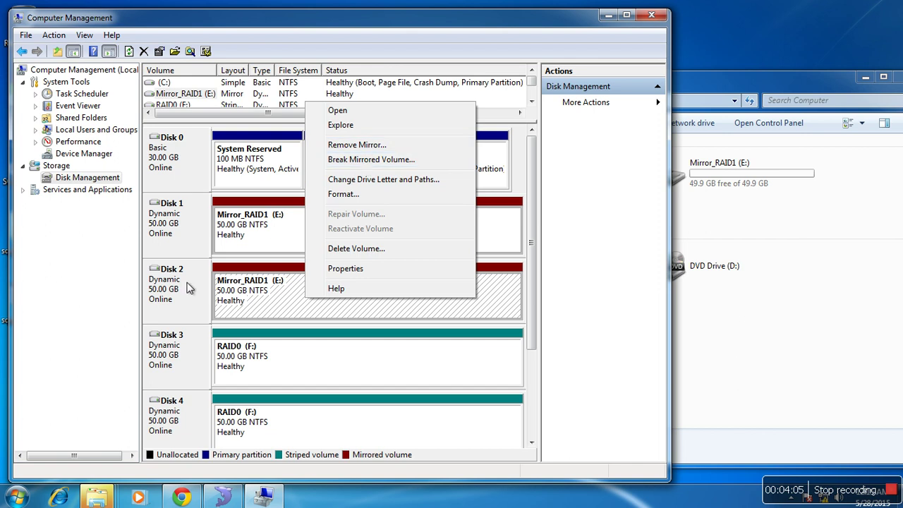
pyautogui.click(187, 232)
pyautogui.rightClick(187, 233)
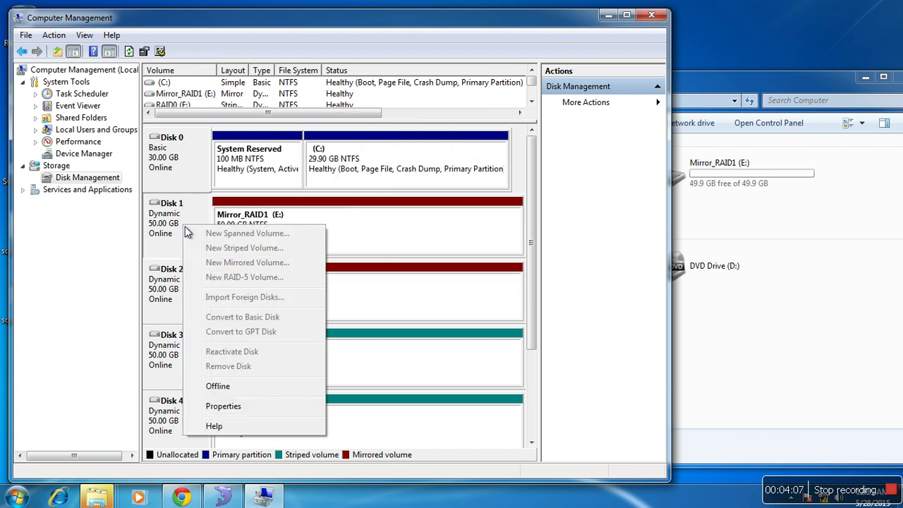
pyautogui.click(217, 386)
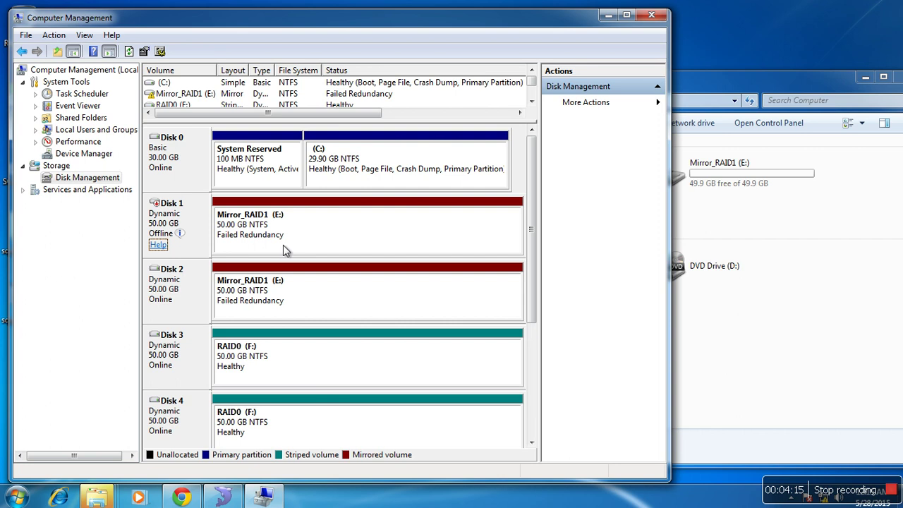
# - Open the Mirror_RAID1 (E:) drive and create a folder in it, keeping the default name New folder
pyautogui.click(715, 231)
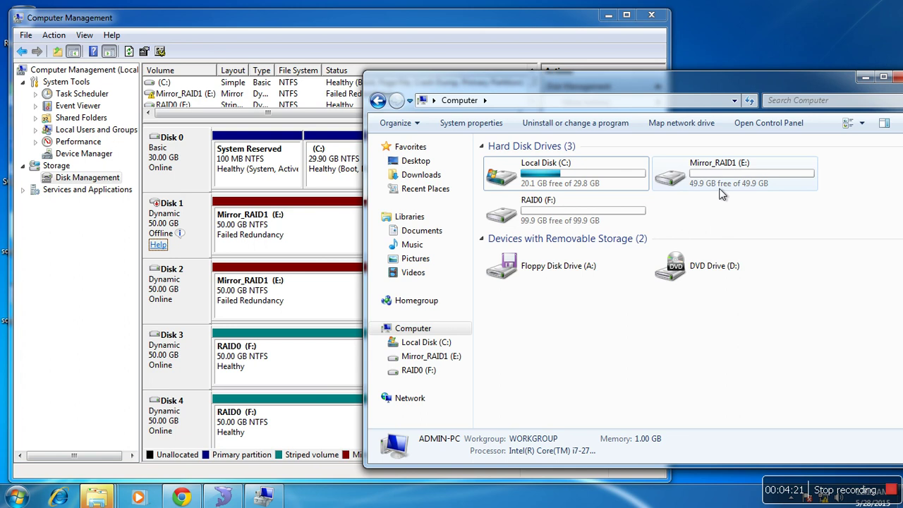
pyautogui.doubleClick(707, 178)
pyautogui.rightClick(687, 235)
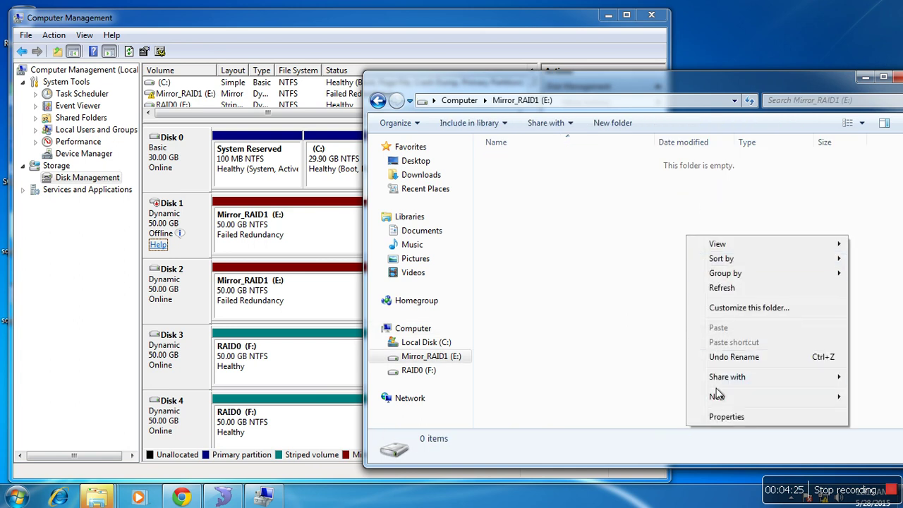
pyautogui.moveTo(718, 397)
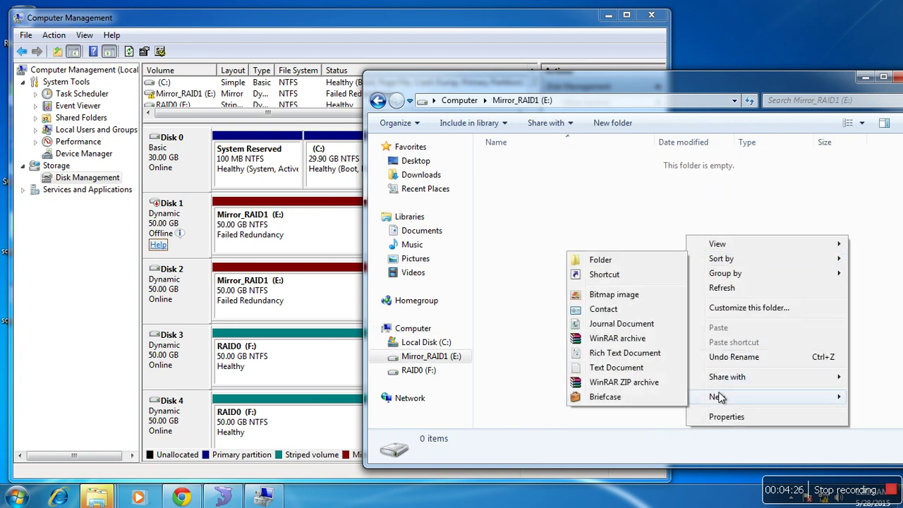
pyautogui.click(599, 265)
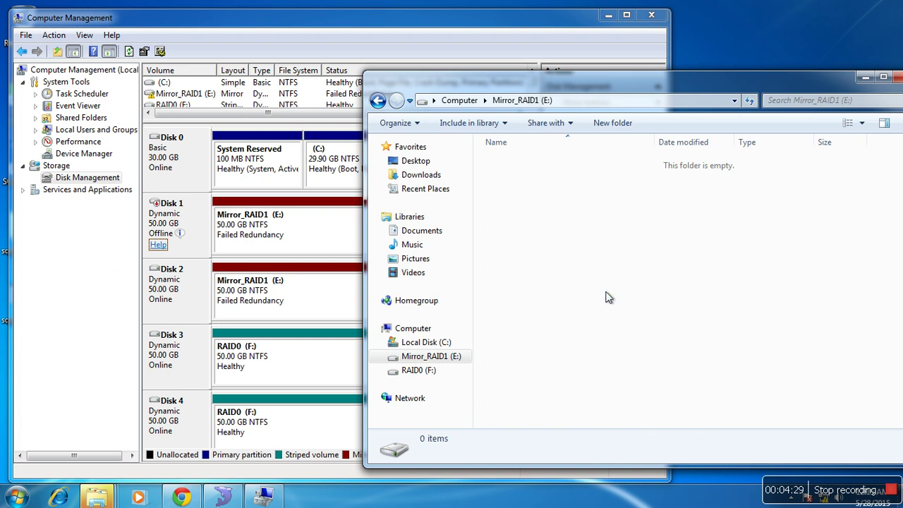
pyautogui.click(552, 273)
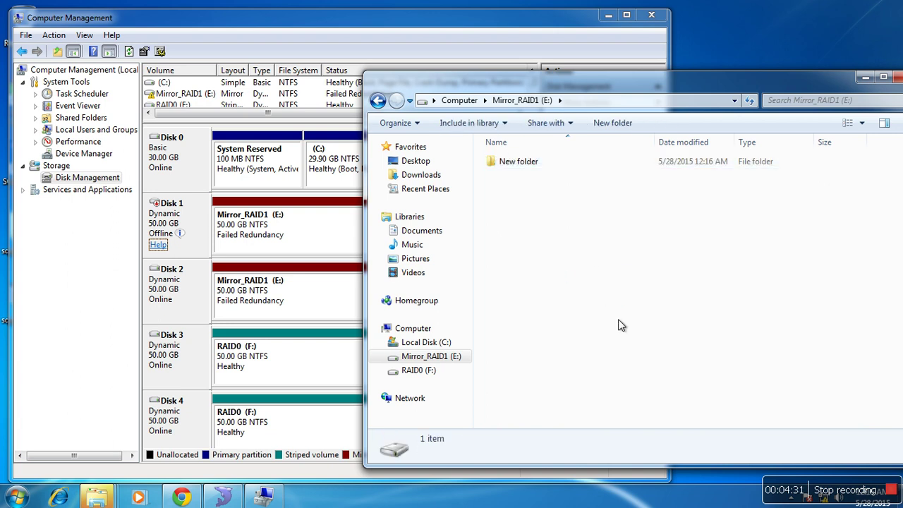
pyautogui.rightClick(273, 236)
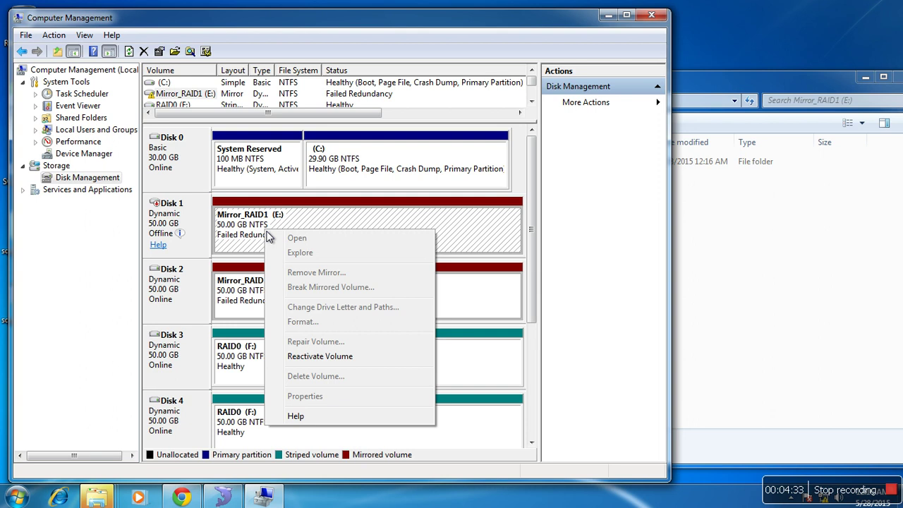
pyautogui.click(309, 358)
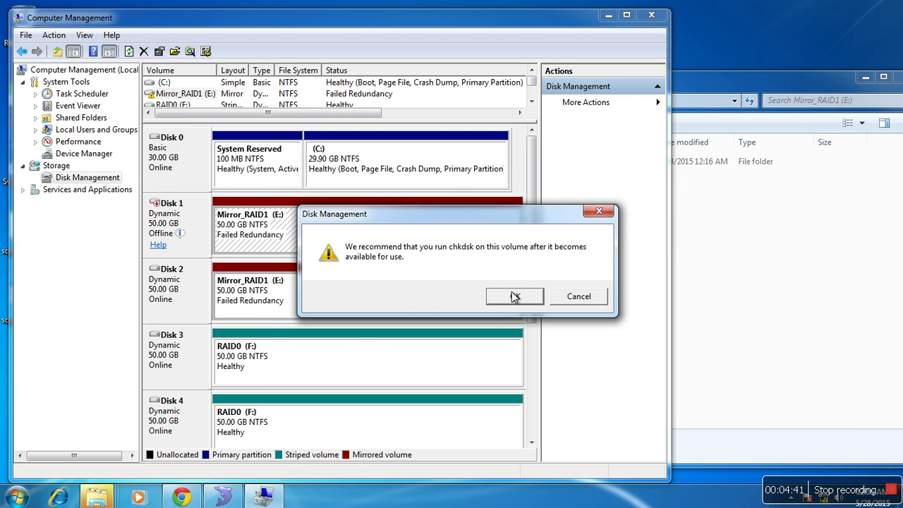
pyautogui.click(564, 305)
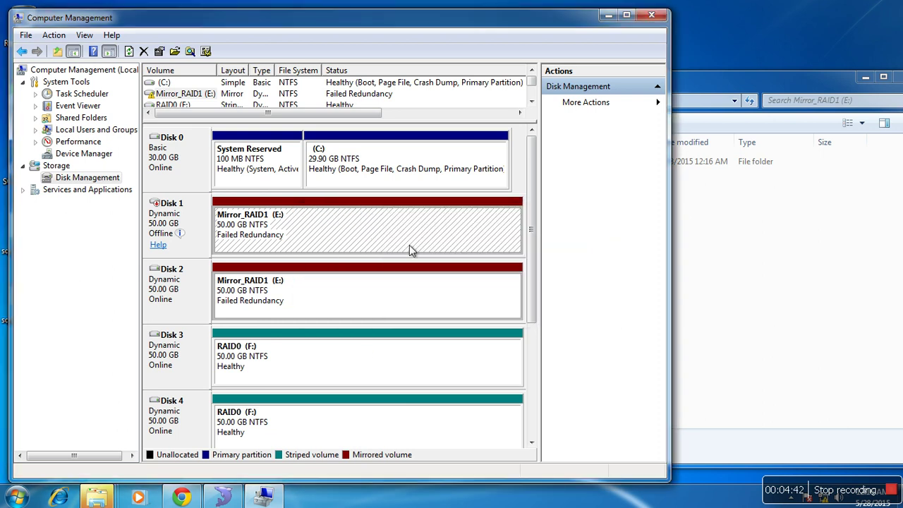
# - Bring Disk 1 back online and reactivate its Mirror_RAID1 volume, accepting the chkdsk recommendation
pyautogui.rightClick(182, 219)
pyautogui.click(211, 225)
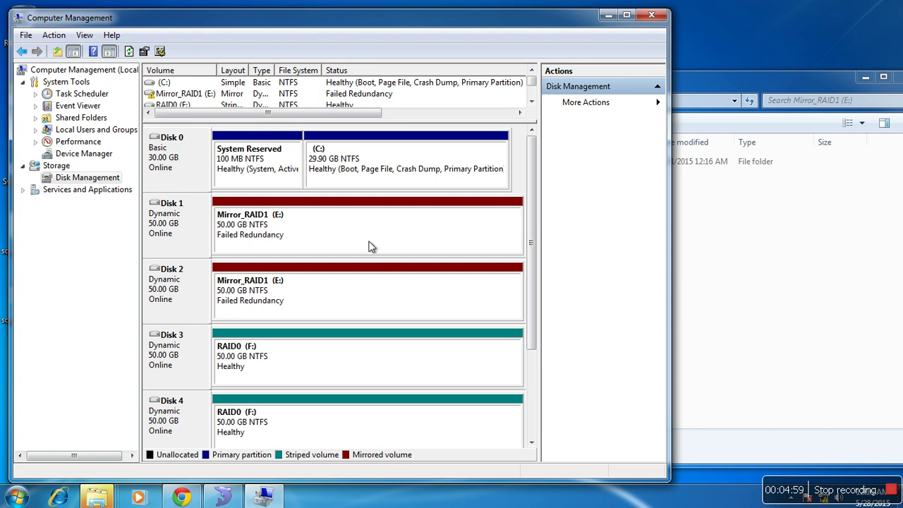
pyautogui.click(319, 298)
pyautogui.click(357, 239)
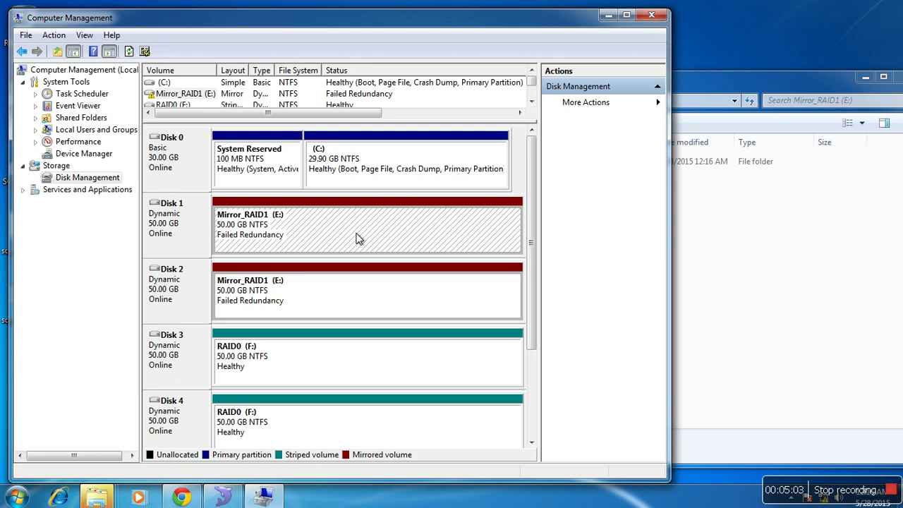
pyautogui.rightClick(358, 239)
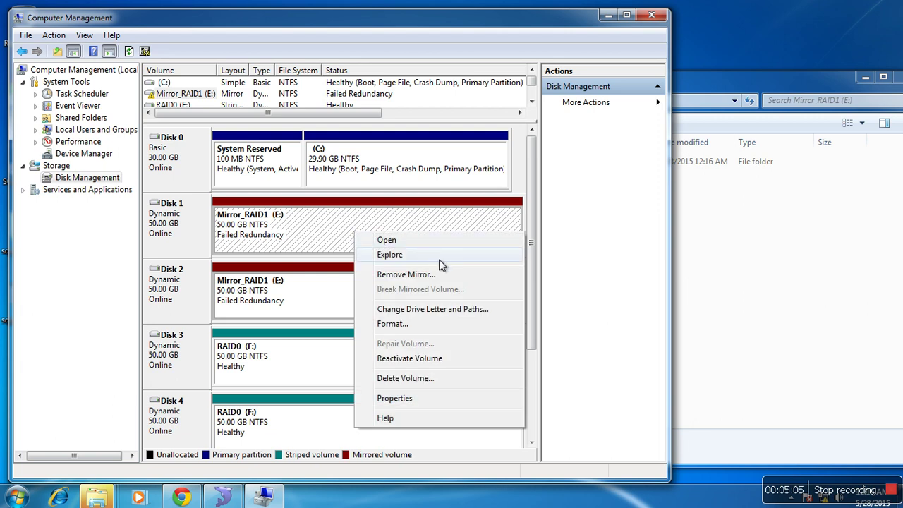
pyautogui.click(424, 361)
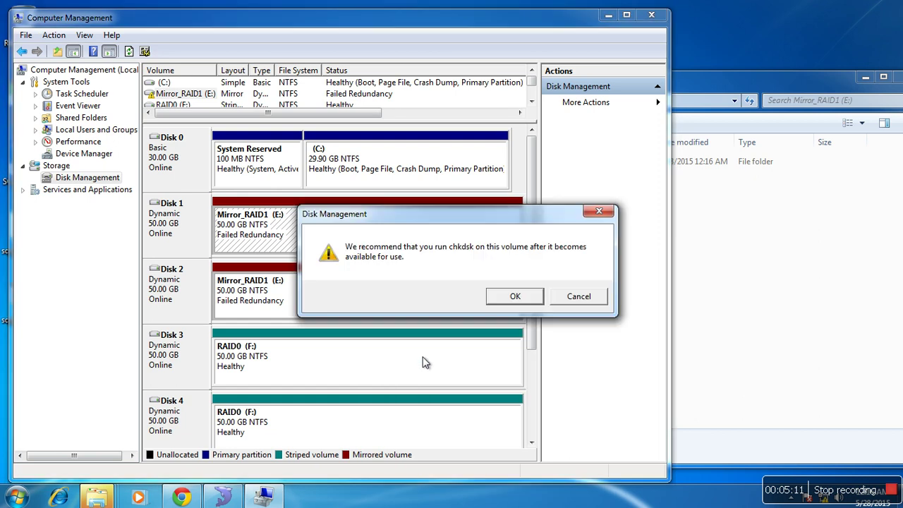
pyautogui.click(516, 298)
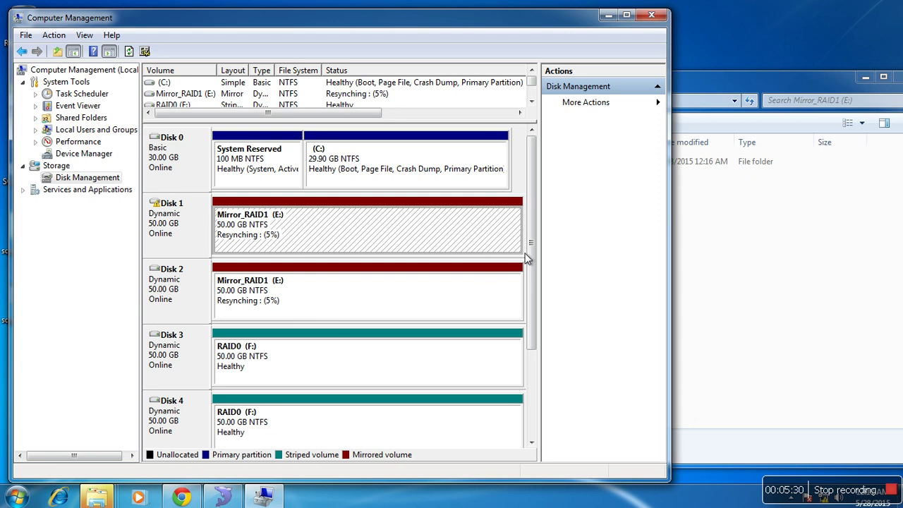
# - Open the RAID0 (F:) drive from the Computer window and create a folder in it, keeping the default name New folder
pyautogui.scroll(-1, 527, 299)
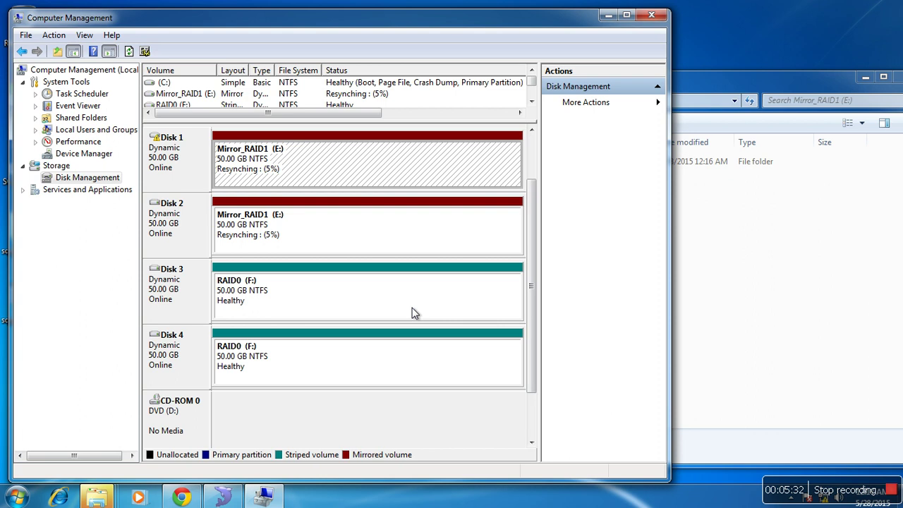
pyautogui.click(744, 303)
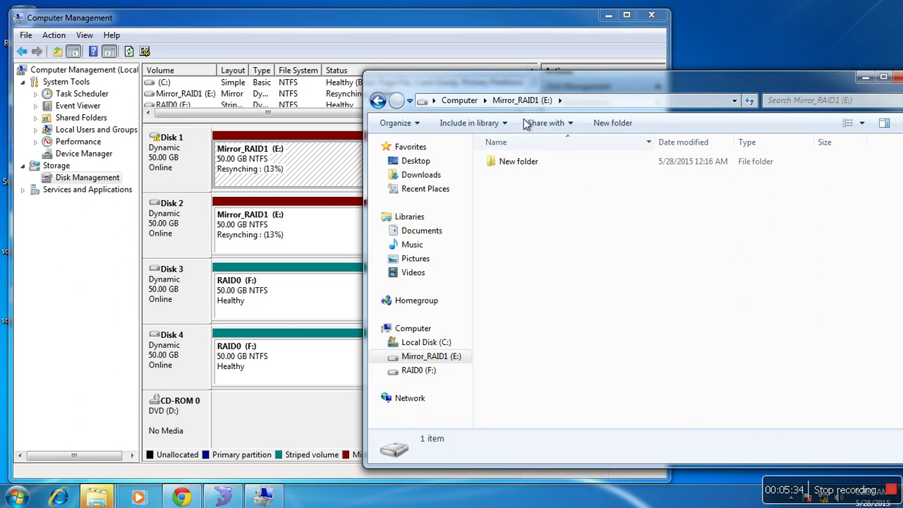
pyautogui.click(459, 100)
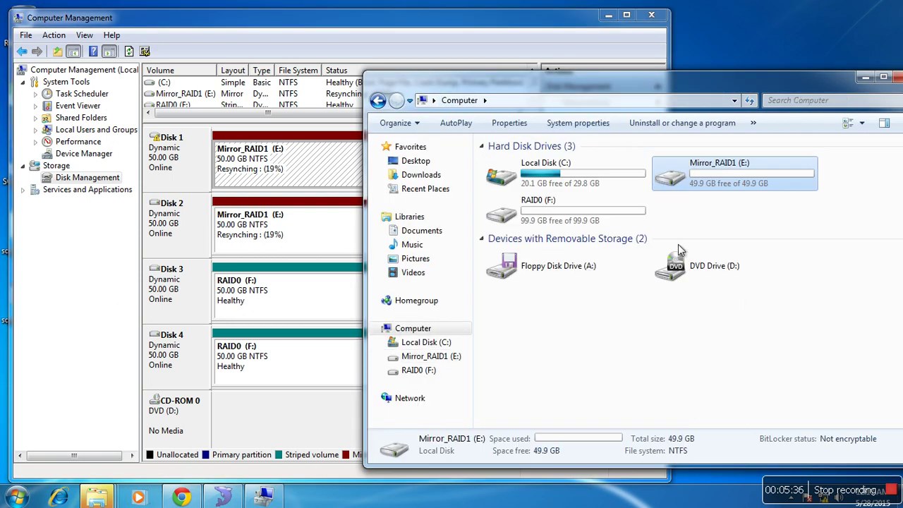
pyautogui.rightClick(609, 226)
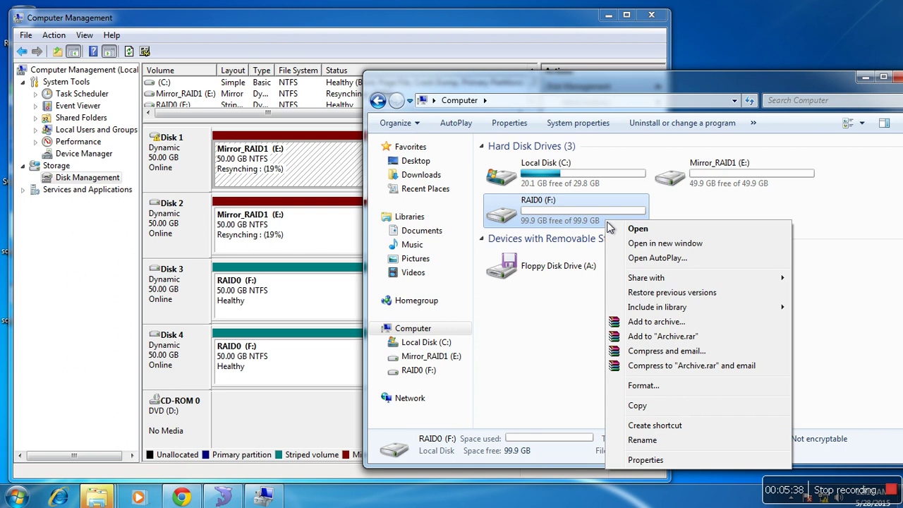
pyautogui.click(663, 232)
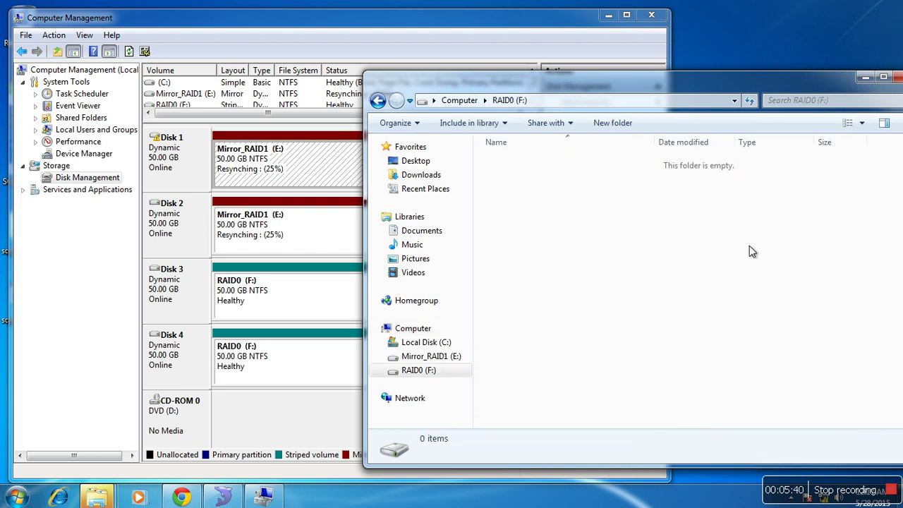
pyautogui.rightClick(687, 240)
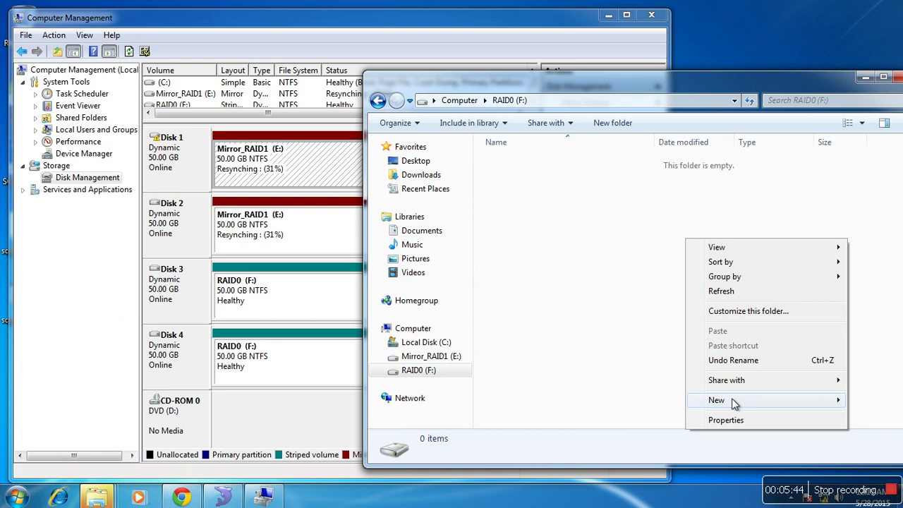
pyautogui.moveTo(745, 400)
pyautogui.click(632, 267)
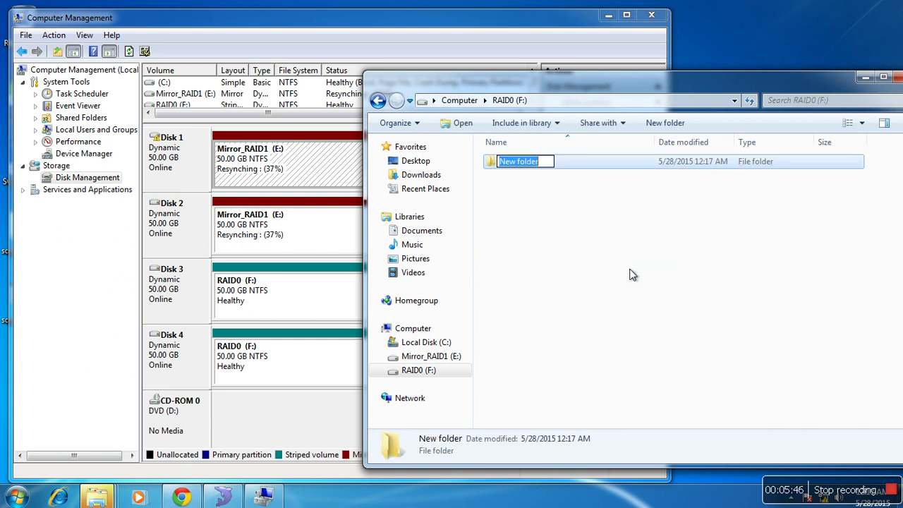
pyautogui.click(629, 298)
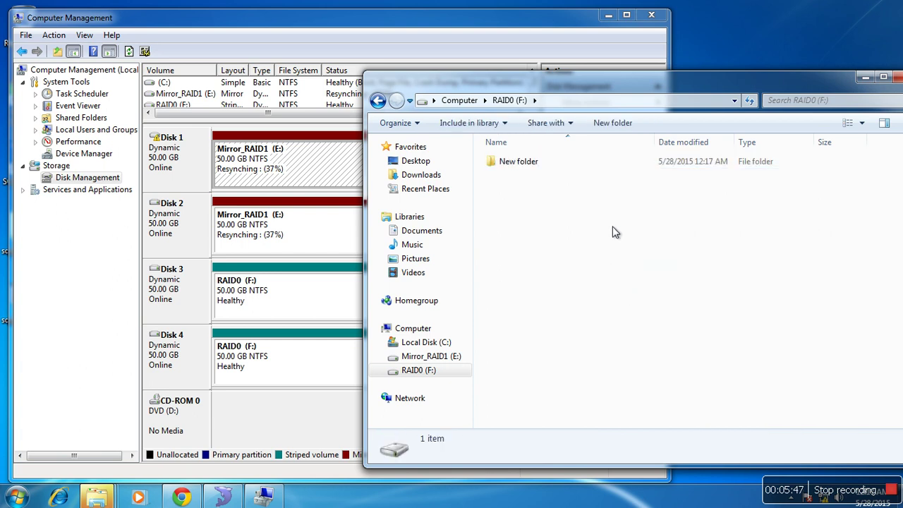
# - Take Disk 3 of the striped RAID0 volume offline and check the effect on the Computer window's drive list and on Disk 4
pyautogui.click(454, 103)
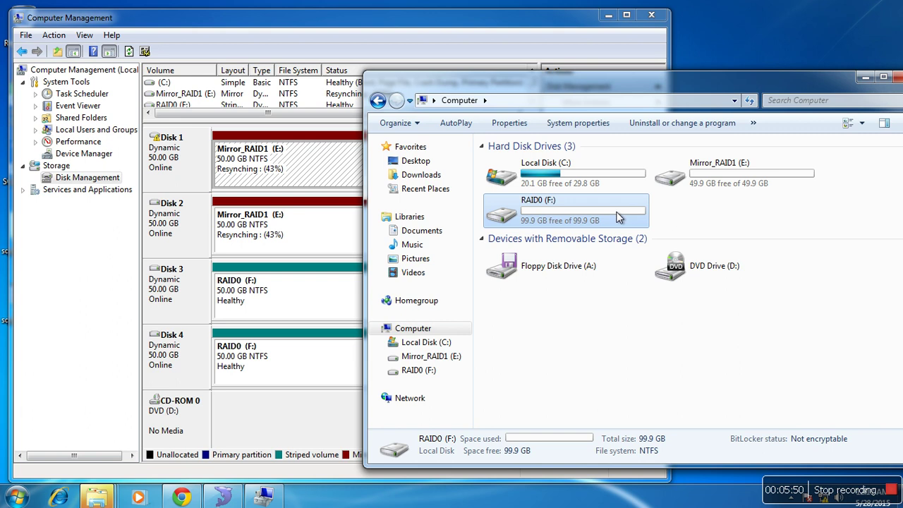
pyautogui.click(297, 297)
pyautogui.rightClick(297, 297)
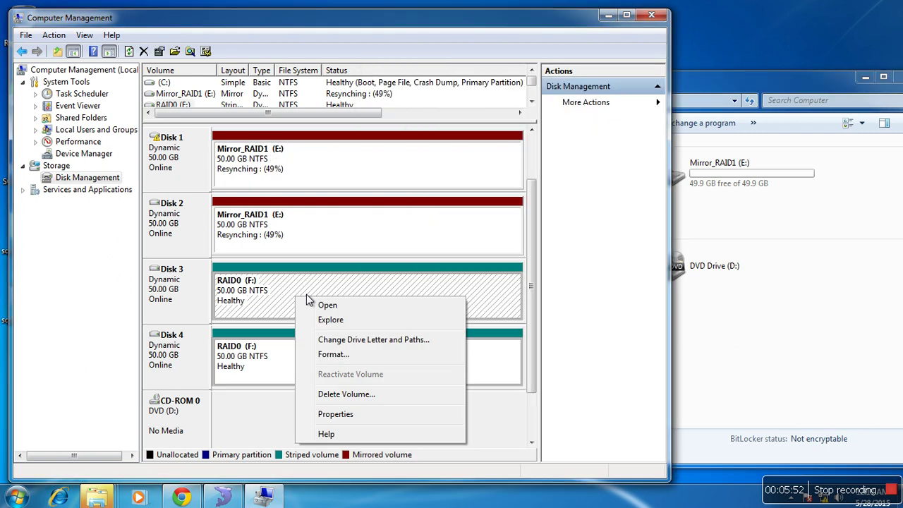
pyautogui.rightClick(160, 296)
pyautogui.click(194, 240)
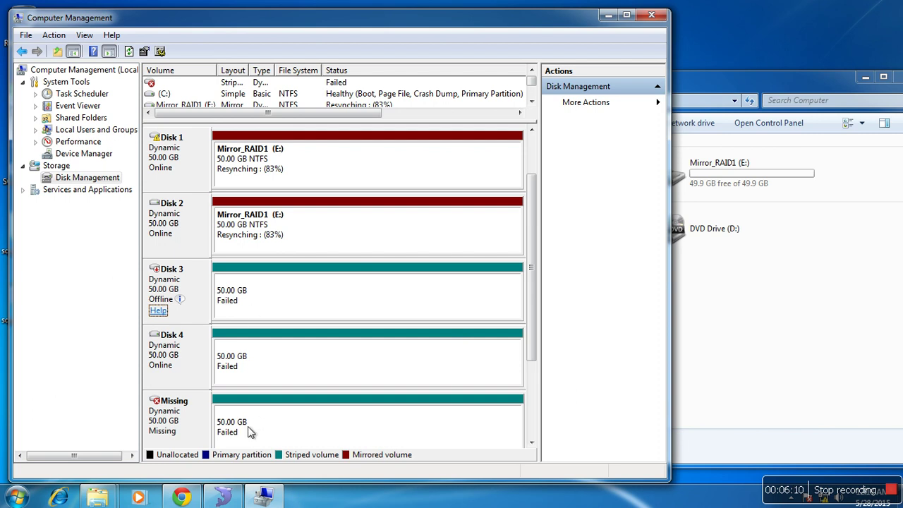
pyautogui.click(747, 305)
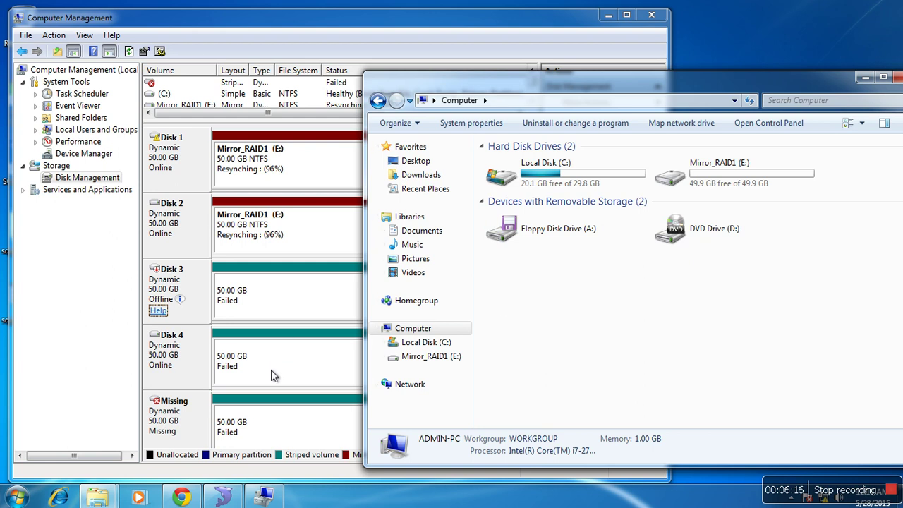
pyautogui.click(326, 374)
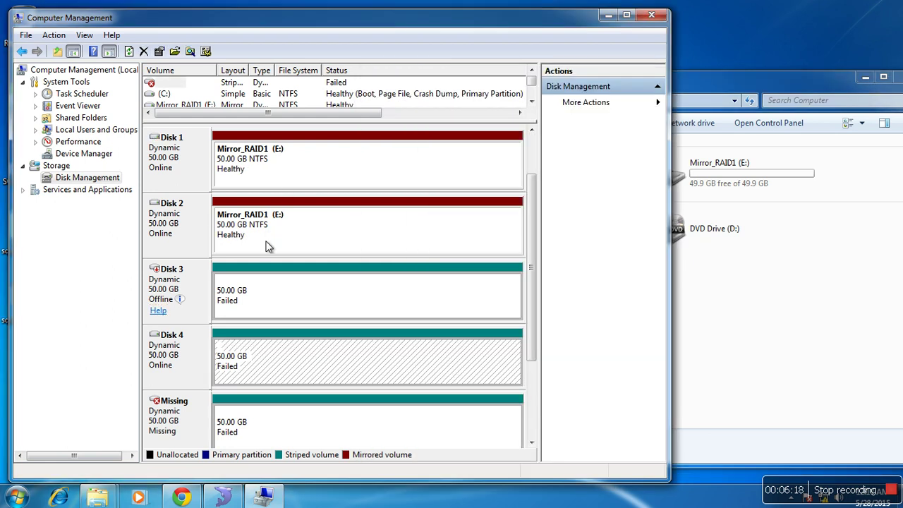